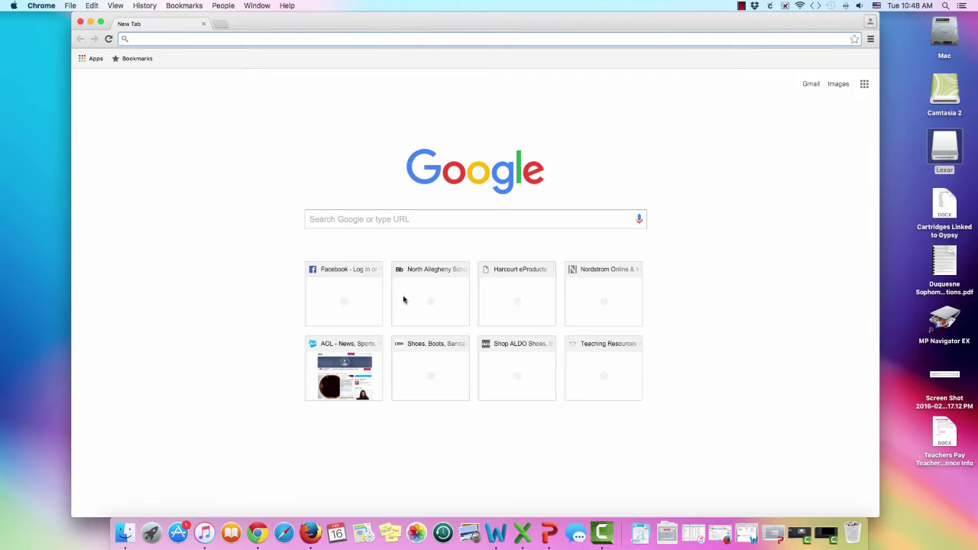
# Open plickers.com, sign in to the teacher account and show My Library
pyautogui.write('plic')
pyautogui.press('Return')
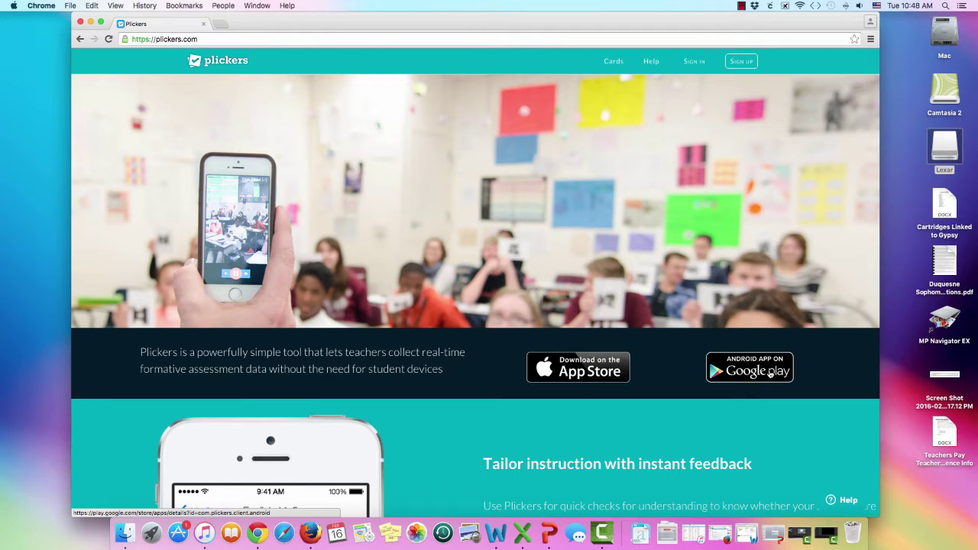
pyautogui.scroll(-1, 670, 376)
pyautogui.scroll(1, 670, 376)
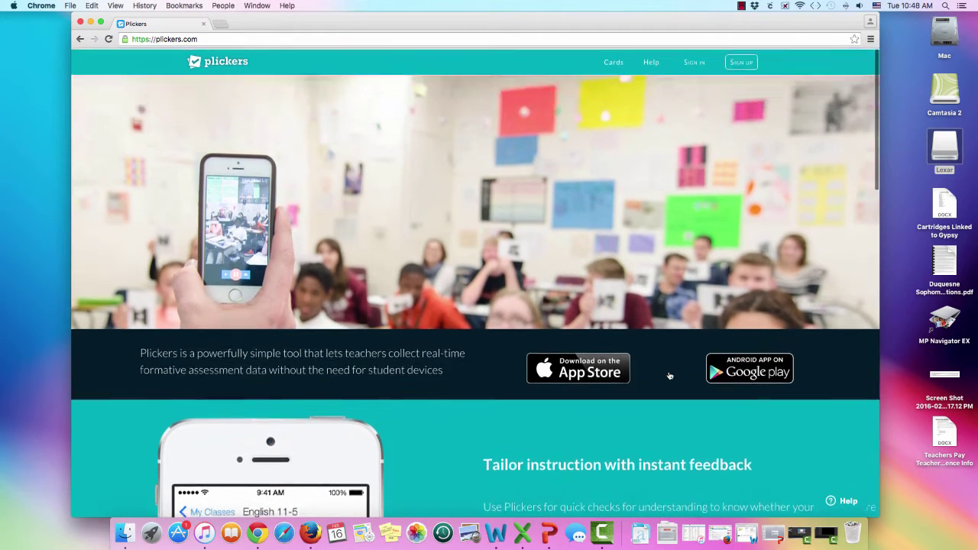
pyautogui.click(698, 69)
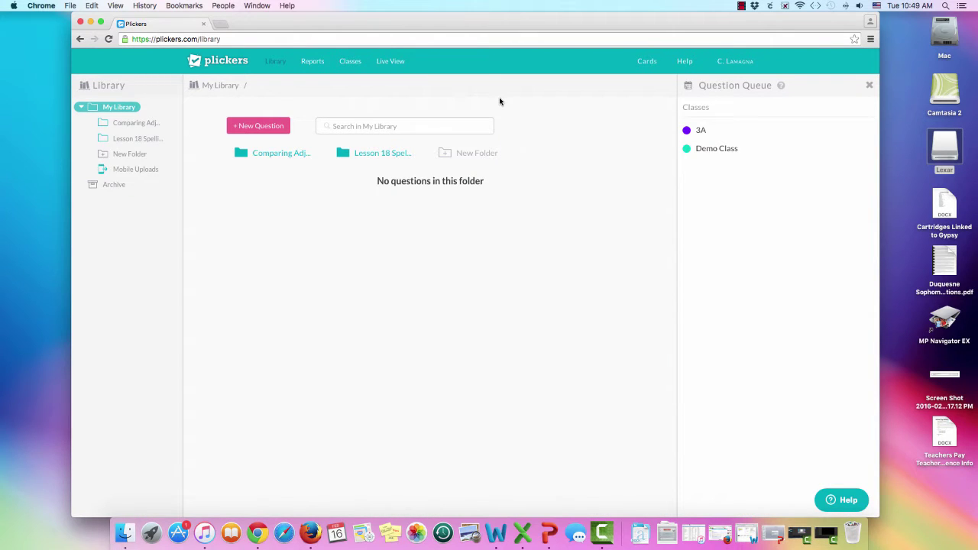
pyautogui.click(113, 111)
# Create a new class named "3A Math" with year 3rd Grade and subject Math, and save it
pyautogui.click(357, 65)
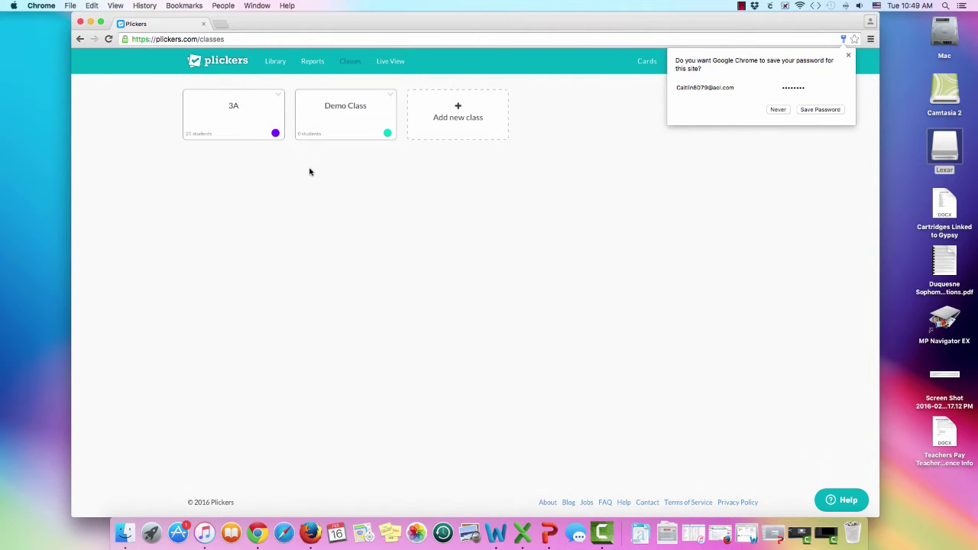
pyautogui.click(445, 132)
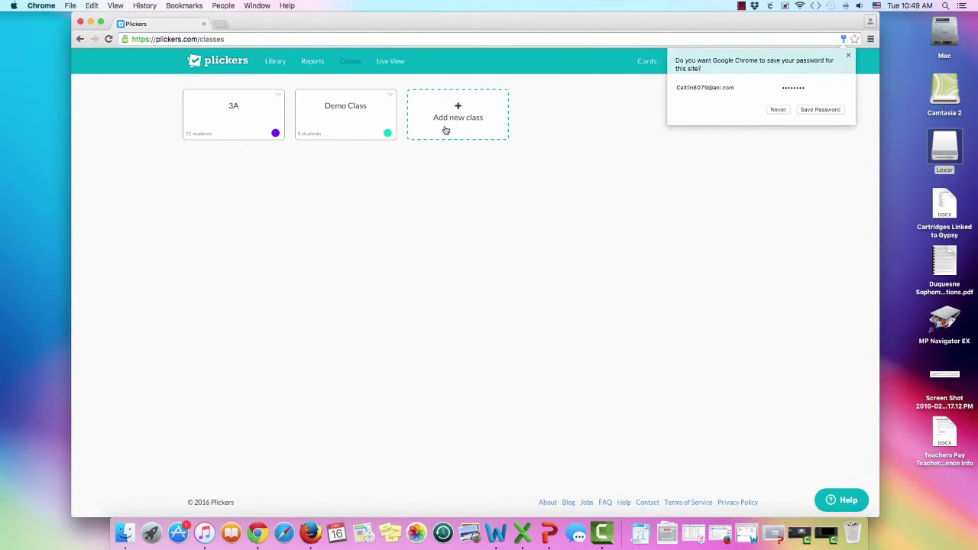
pyautogui.click(442, 111)
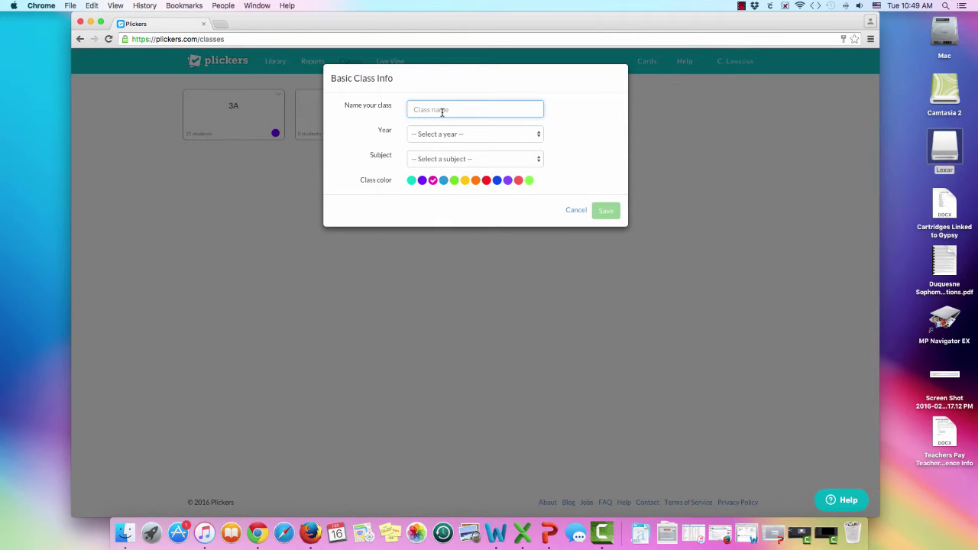
pyautogui.write('3A Math')
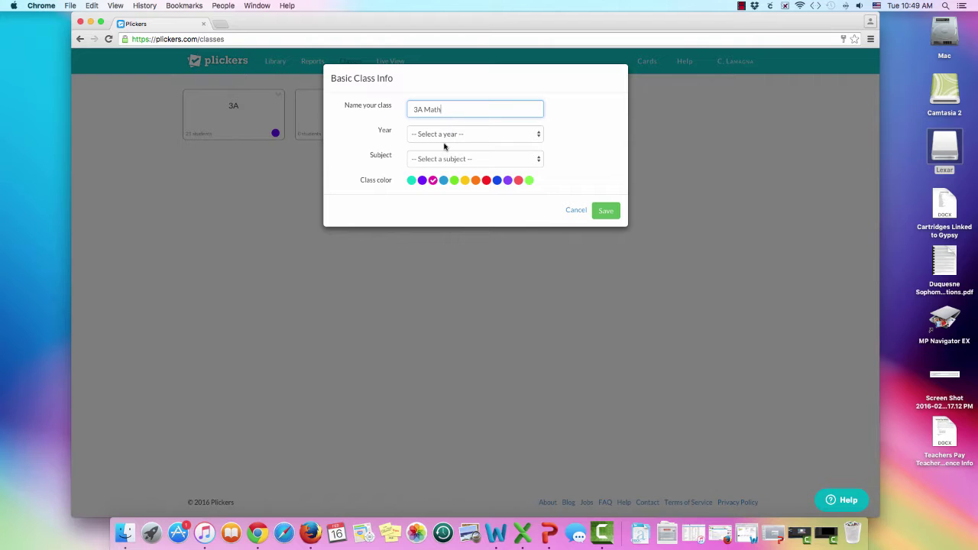
pyautogui.click(444, 136)
pyautogui.click(438, 186)
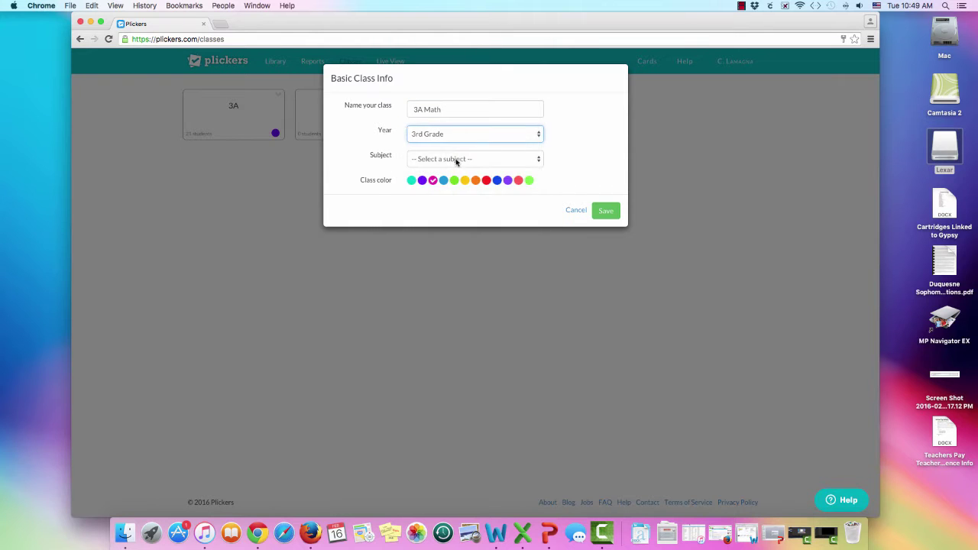
pyautogui.click(456, 161)
pyautogui.click(440, 188)
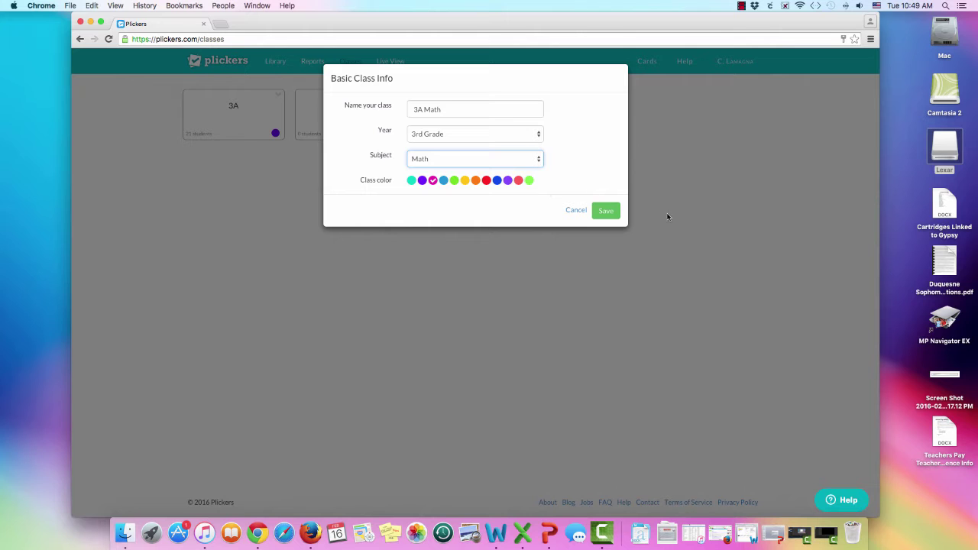
pyautogui.click(607, 214)
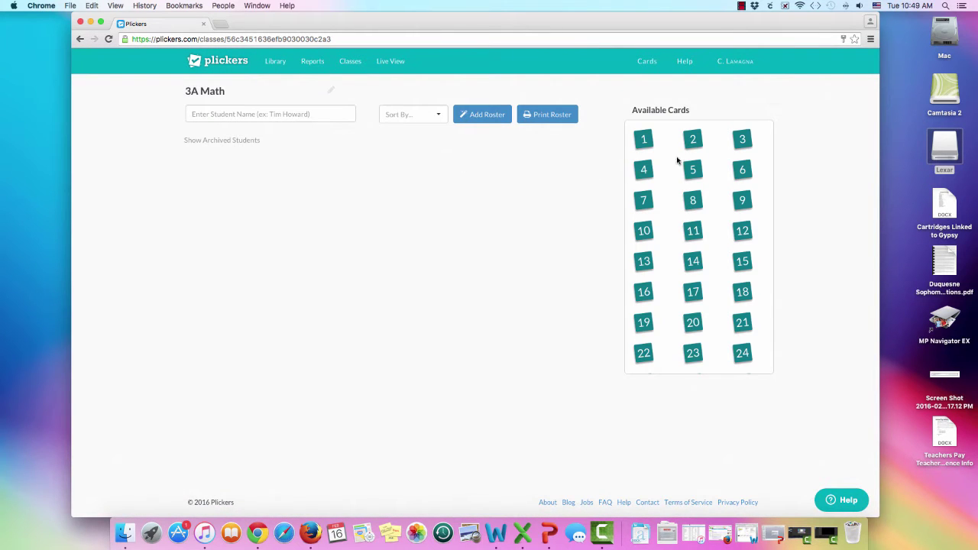
# Look through the available cards and add three students to the 3A Math class by first name
pyautogui.scroll(-1, 719, 235)
pyautogui.scroll(-10, 720, 237)
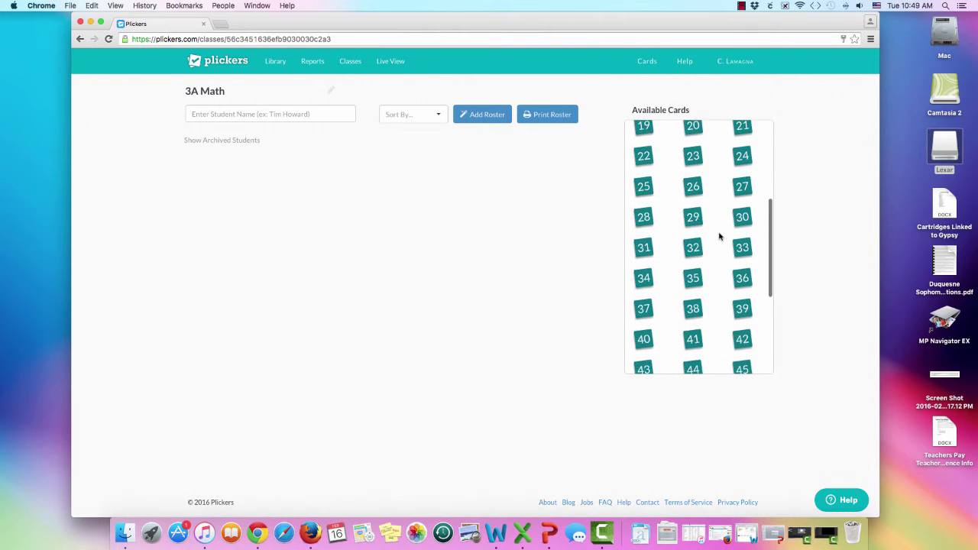
pyautogui.scroll(11, 720, 237)
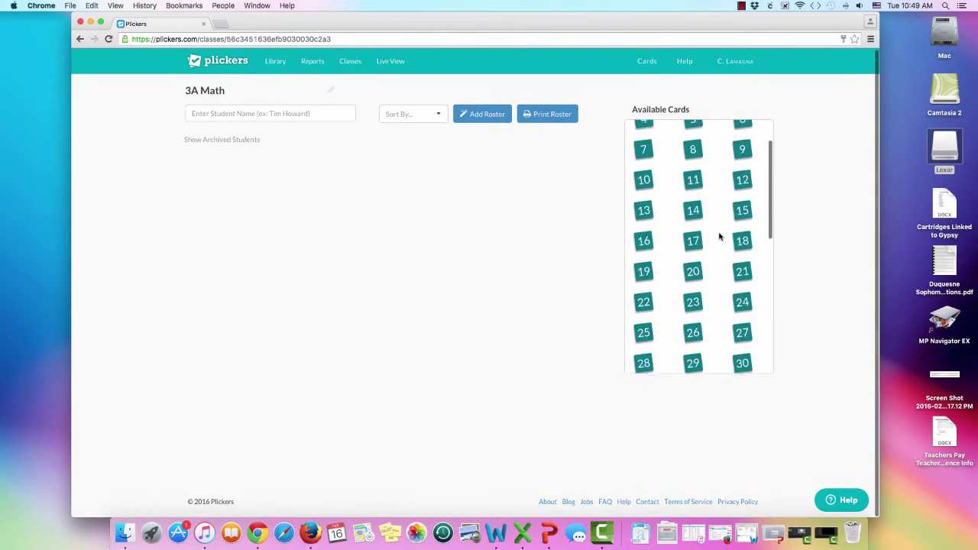
pyautogui.click(209, 116)
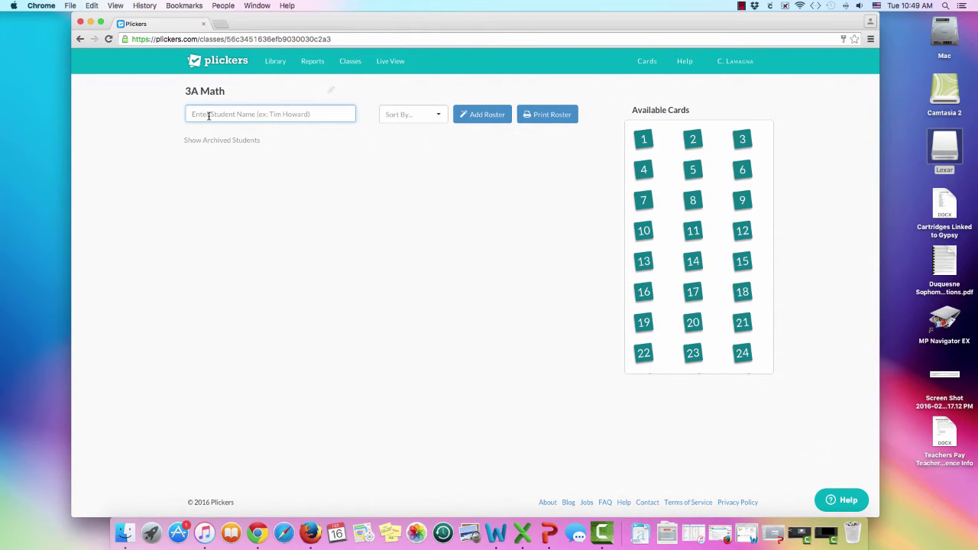
pyautogui.write('Ami')
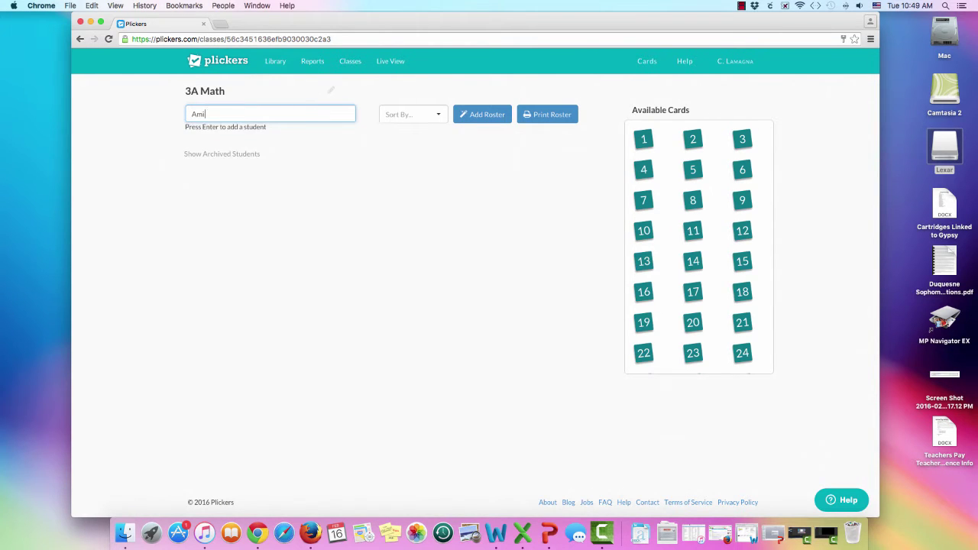
pyautogui.press('Return')
pyautogui.write('Abby')
pyautogui.press('Return')
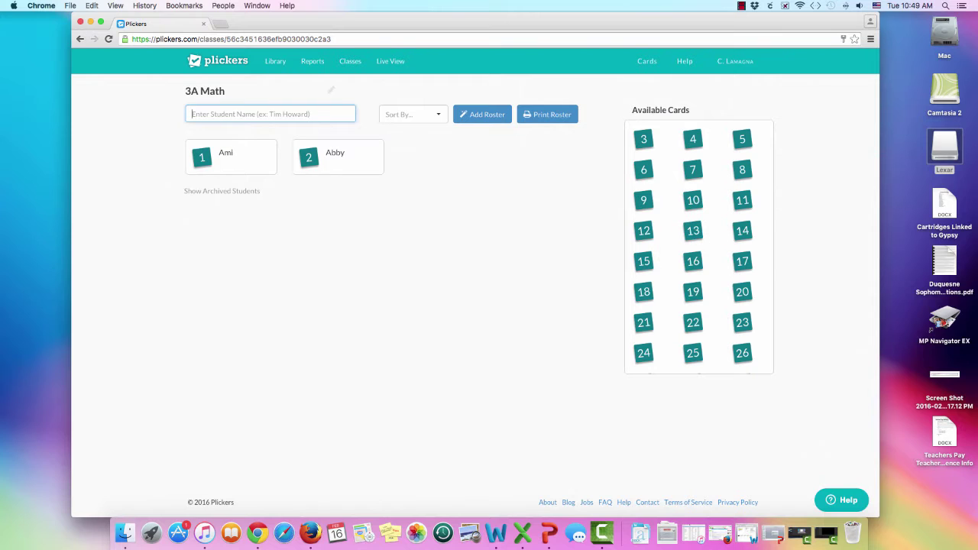
pyautogui.write('Sam')
pyautogui.press('Return')
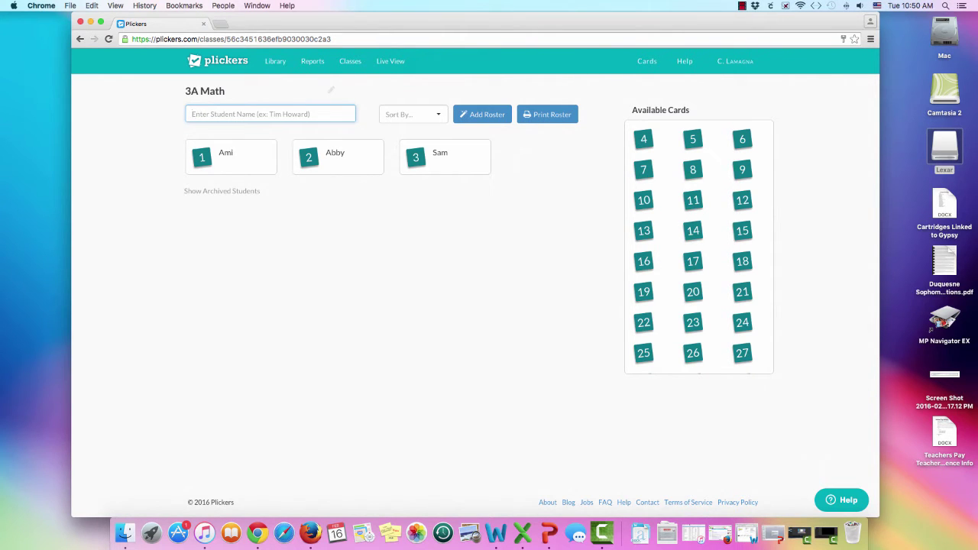
# Add two more students to the 3A Math class, each with a first name and last initial
pyautogui.write('Elliana V')
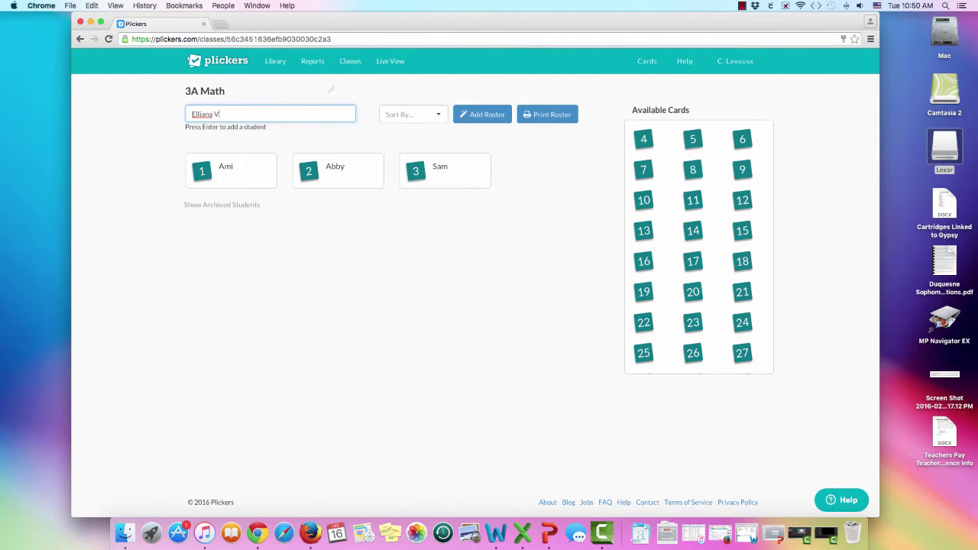
pyautogui.press('Return')
pyautogui.write('Eliana')
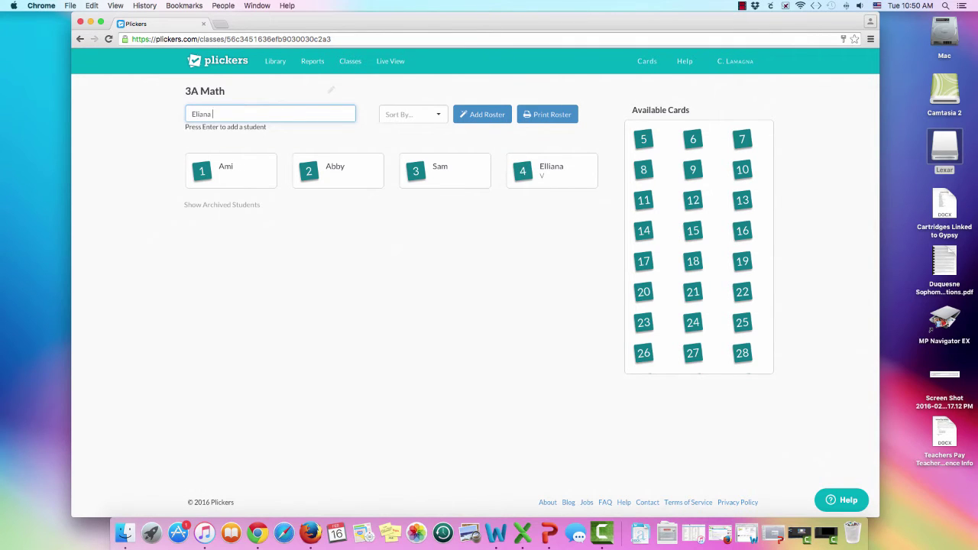
pyautogui.press('Return')
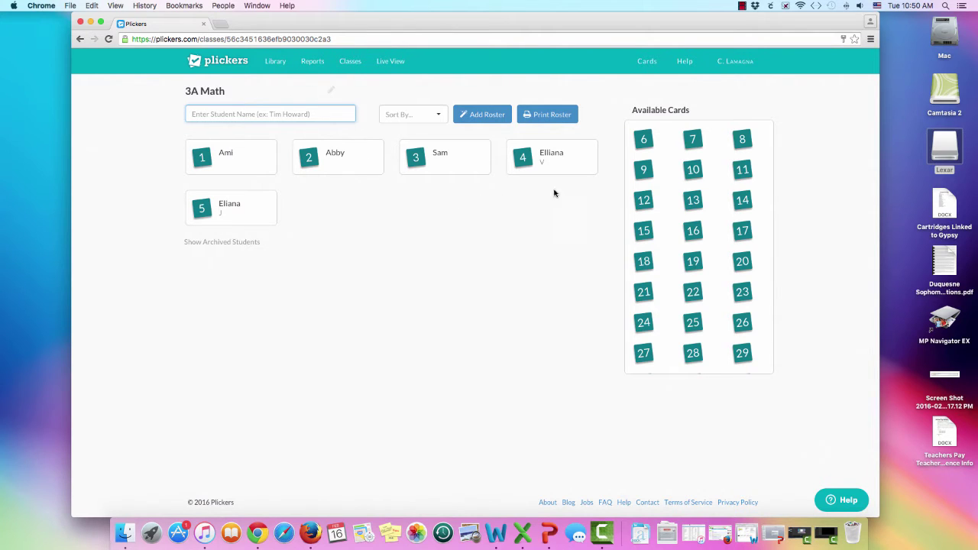
# View the Large Font card set PDF from the Plickers Cards page, and return to that page
pyautogui.click(648, 64)
pyautogui.scroll(-2, 179, 229)
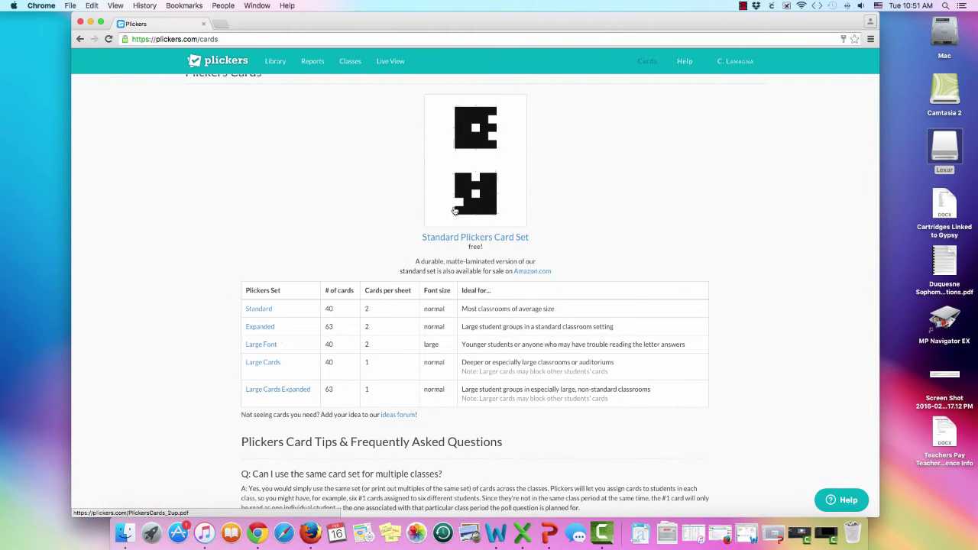
pyautogui.click(262, 345)
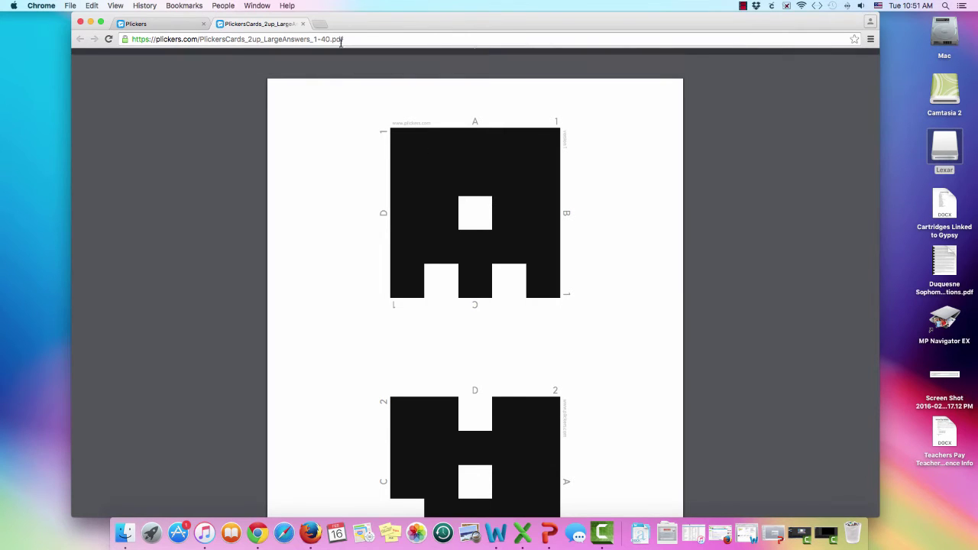
pyautogui.click(186, 24)
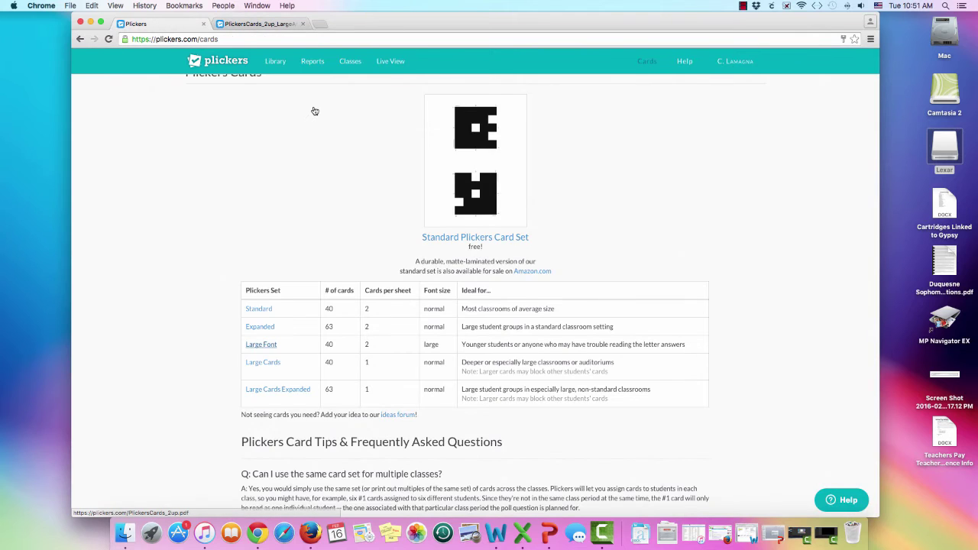
# Create a new library folder named "Division Review"
pyautogui.click(272, 62)
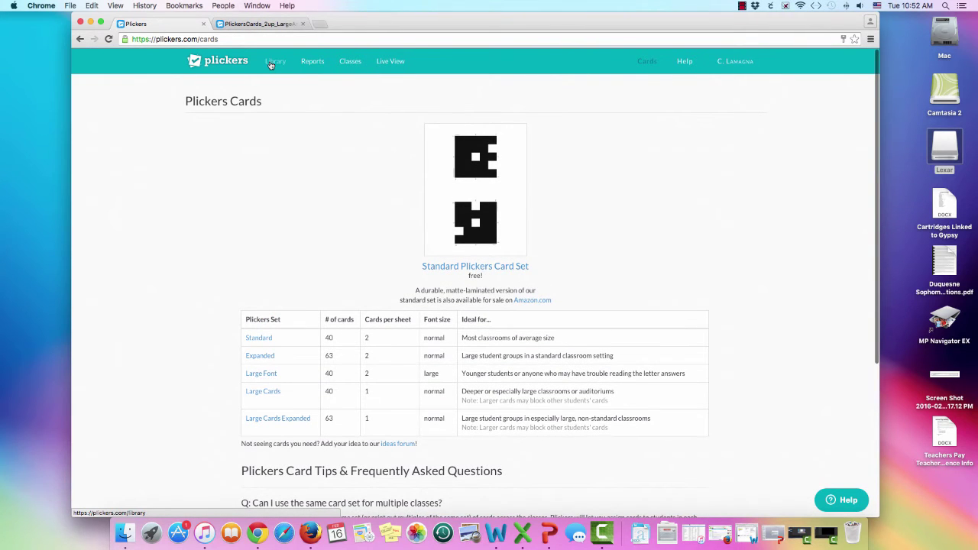
pyautogui.click(487, 155)
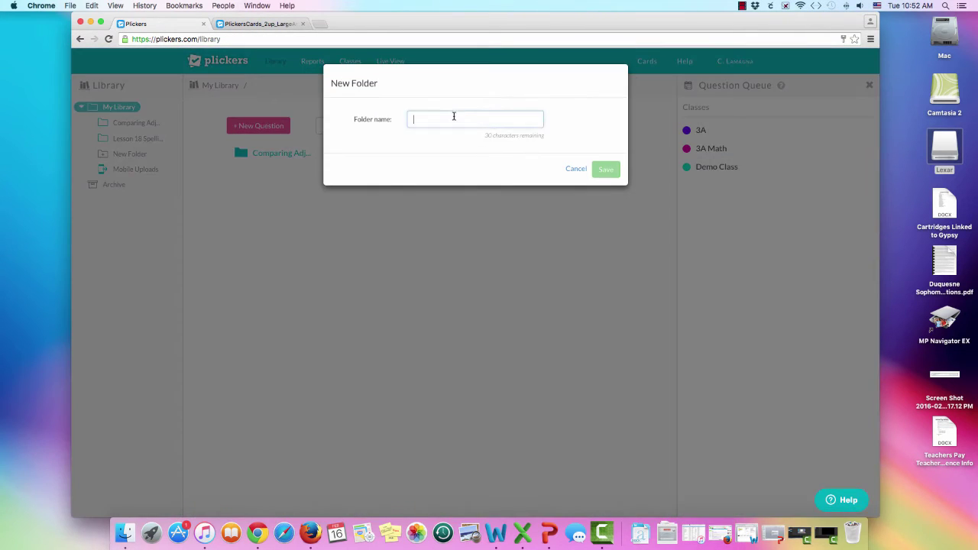
pyautogui.click(451, 115)
pyautogui.write('Division')
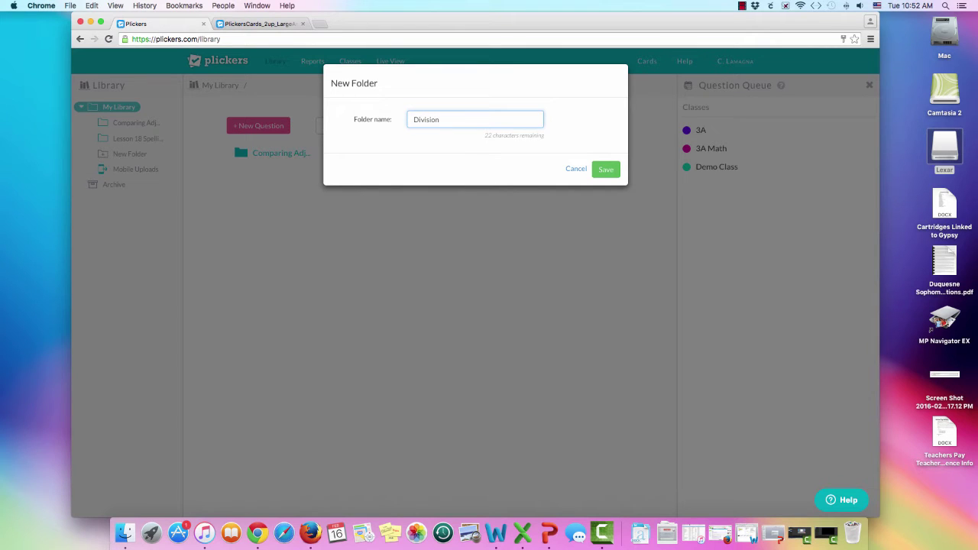
pyautogui.write(' Review')
pyautogui.click(607, 167)
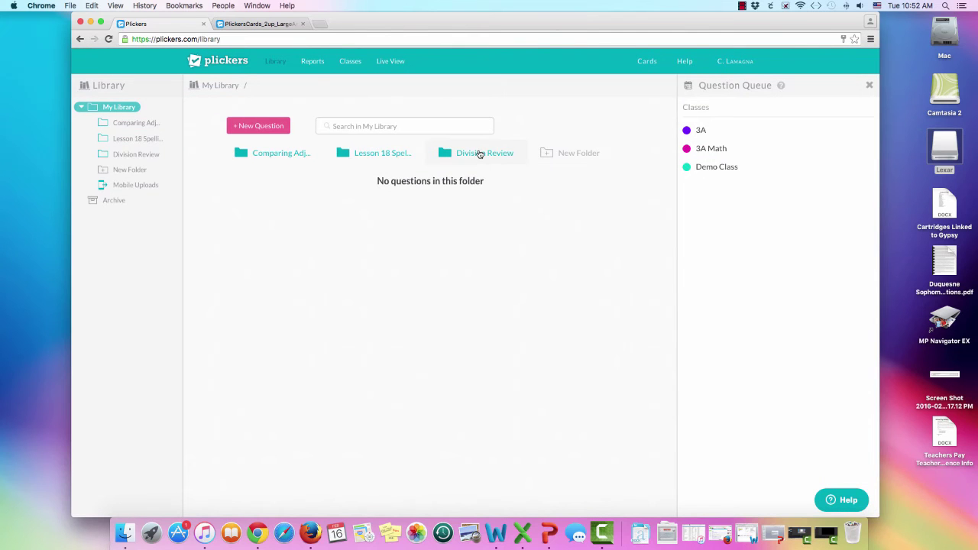
# Start a new question in the Division Review folder with the text "What is 81 divided by 9?"
pyautogui.click(479, 154)
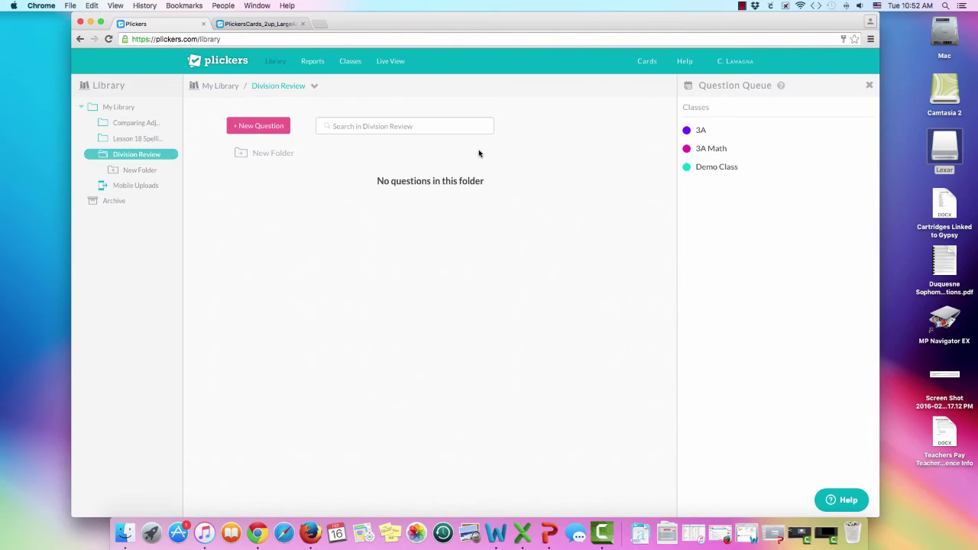
pyautogui.click(258, 126)
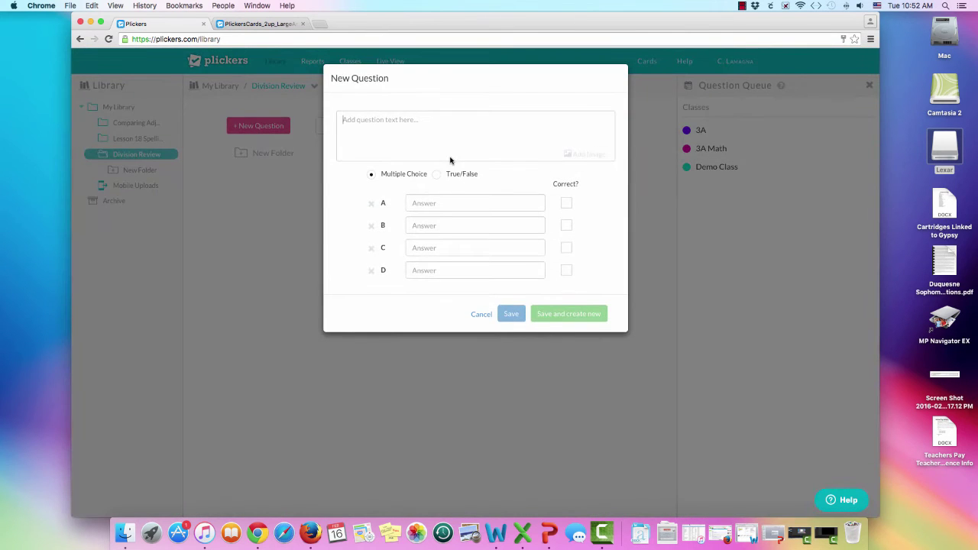
pyautogui.write('What is')
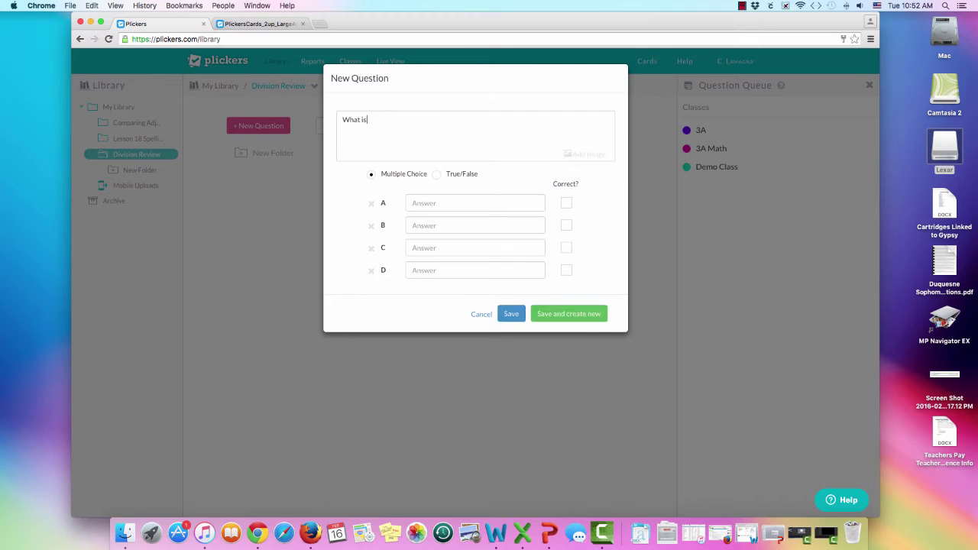
pyautogui.write('87 dividie')
pyautogui.write('ed')
# Enter answers A 8, B 9, C 2 and D 17, mark B as correct, and save the question while creating a new one
pyautogui.click(420, 200)
pyautogui.write('8')
pyautogui.click(416, 220)
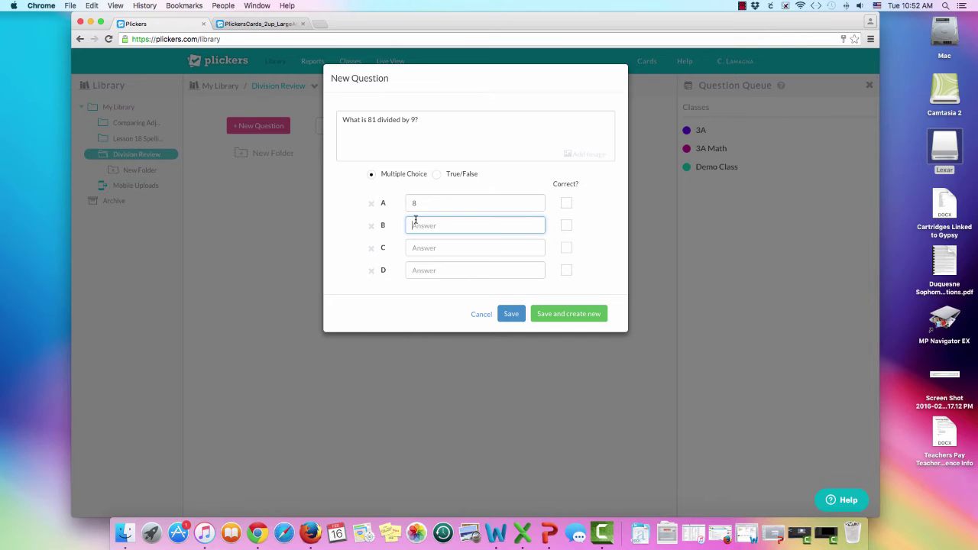
pyautogui.write('9')
pyautogui.click(408, 245)
pyautogui.write('2')
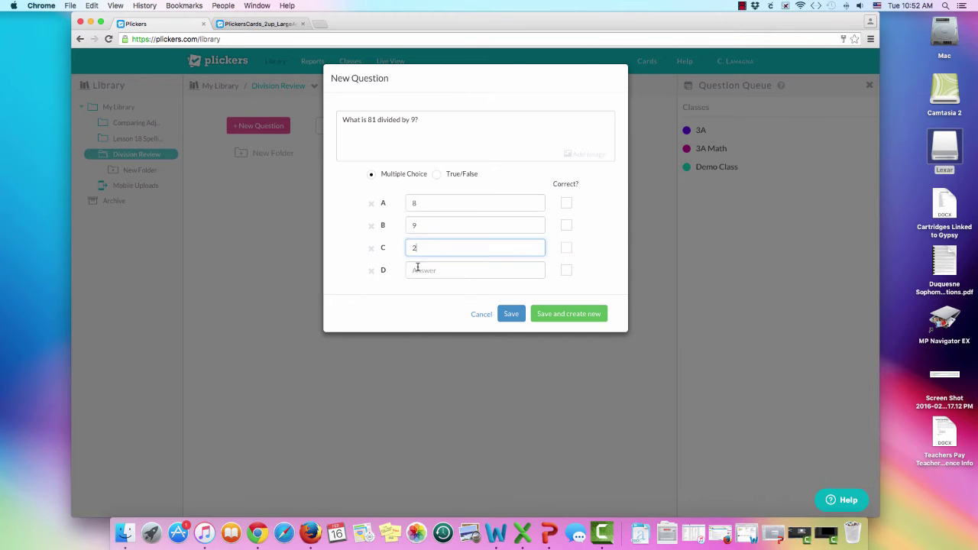
pyautogui.click(418, 268)
pyautogui.write('17')
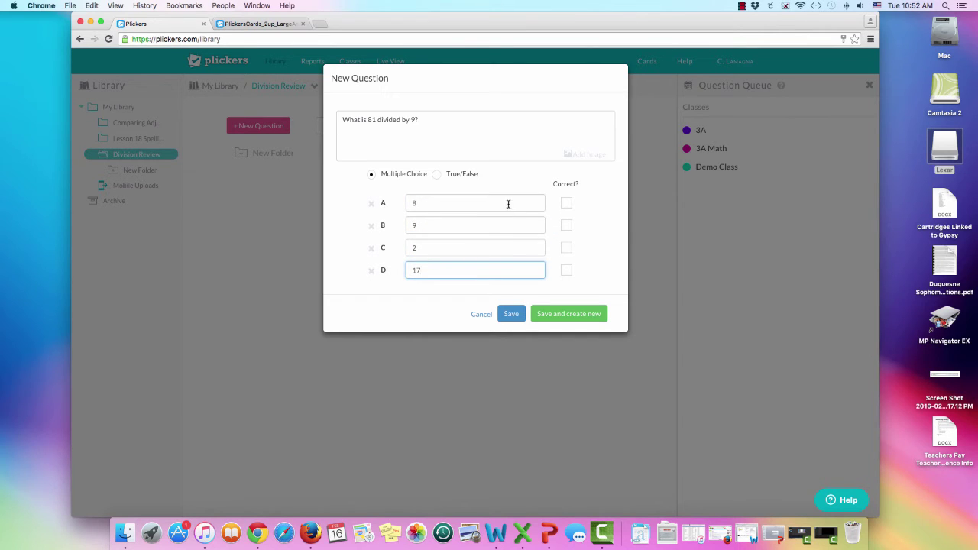
pyautogui.click(564, 227)
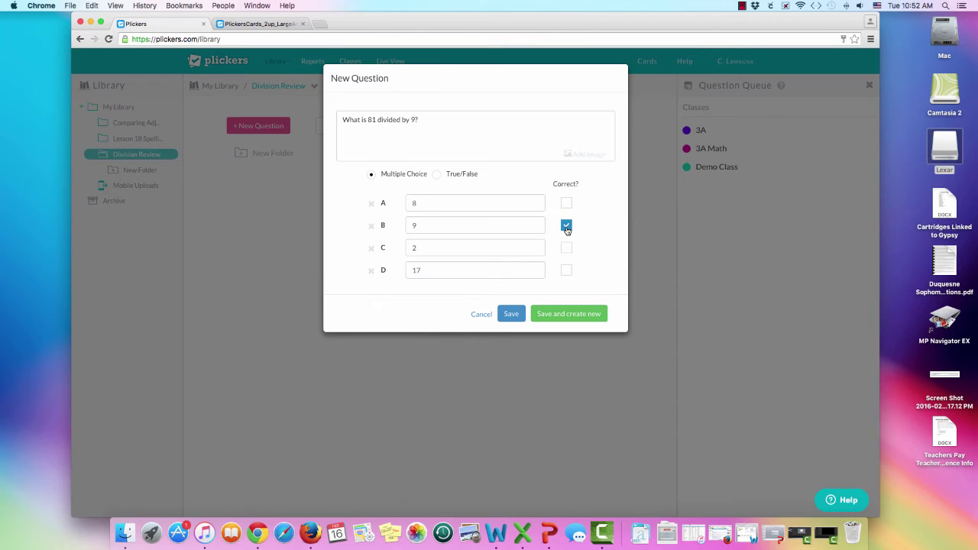
pyautogui.click(551, 320)
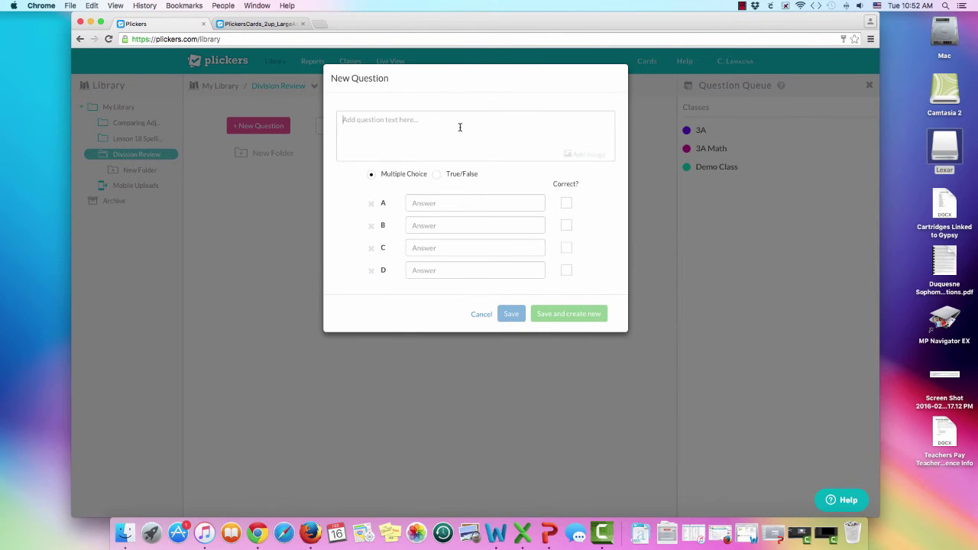
# Enter question text asking how many crayons each friend gets when a girl shares 25 crayons with 5 friends
pyautogui.write('Emma has')
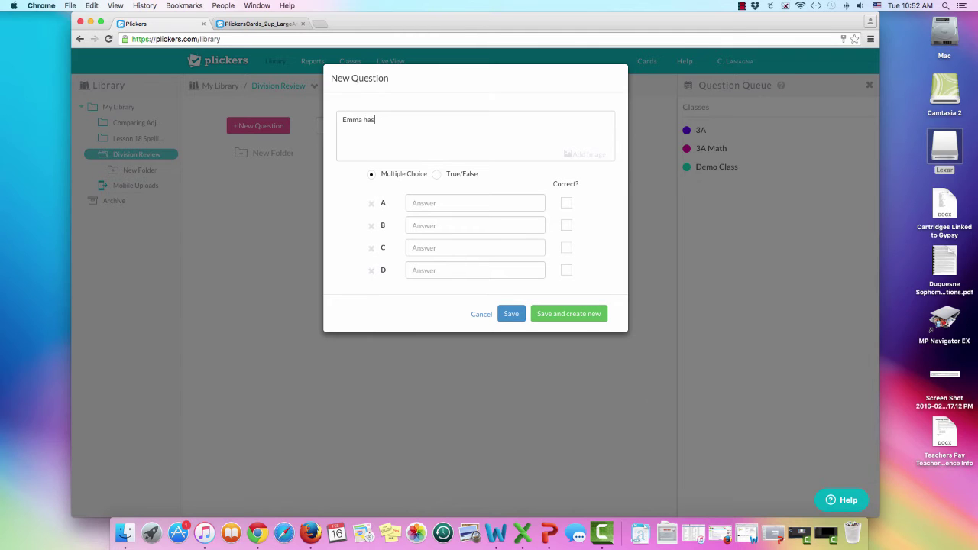
pyautogui.write(' 25 crayons. She wants to share them with 5 f')
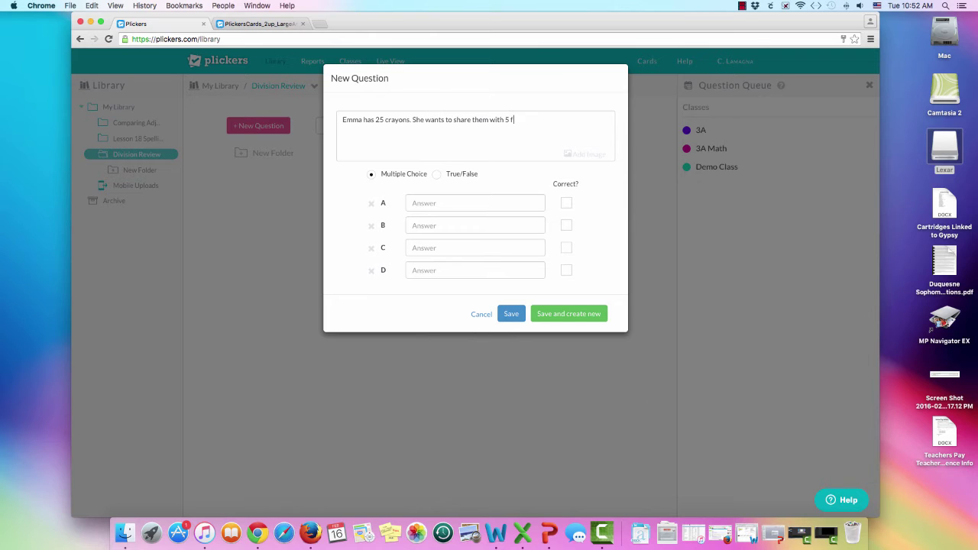
pyautogui.write('riends. How many crayons will each friend get?')
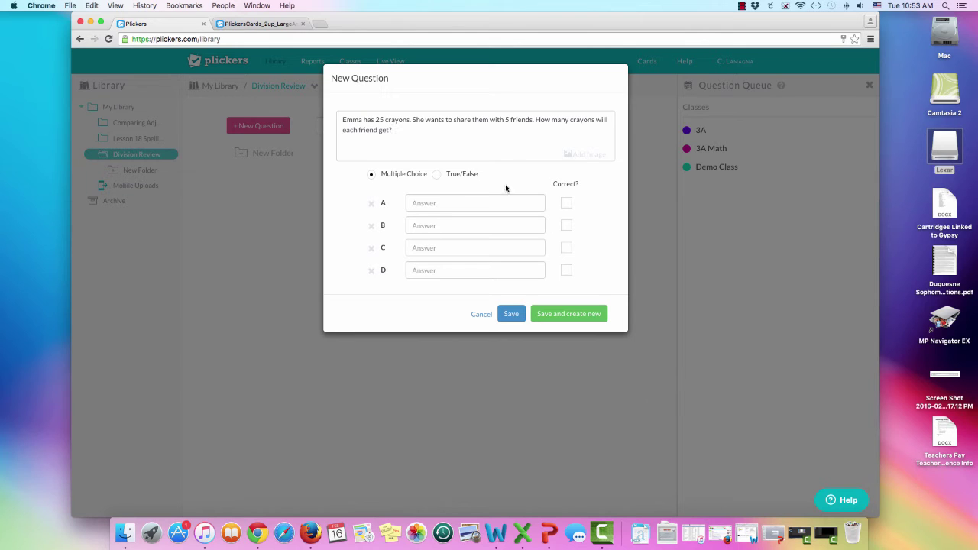
# Enter answers A 3, B 6, C 5 and D 8, mark C as correct, and save the question
pyautogui.click(472, 197)
pyautogui.write('3')
pyautogui.click(463, 226)
pyautogui.write('6')
pyautogui.click(461, 248)
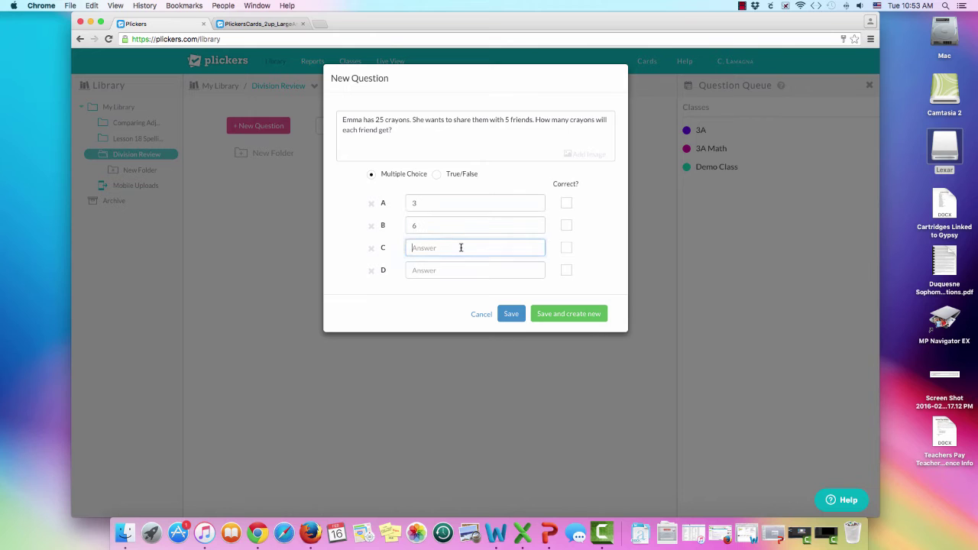
pyautogui.write('5')
pyautogui.click(464, 264)
pyautogui.write('8')
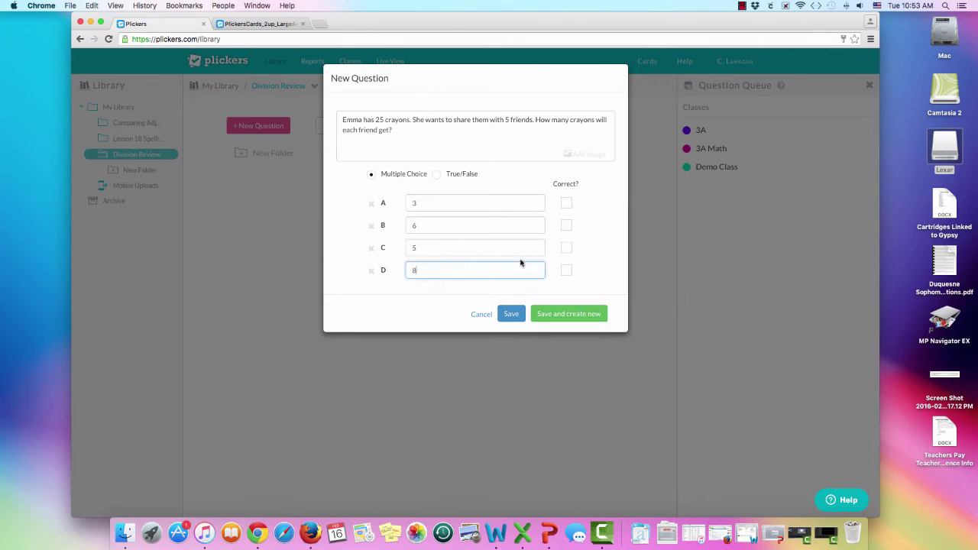
pyautogui.click(566, 248)
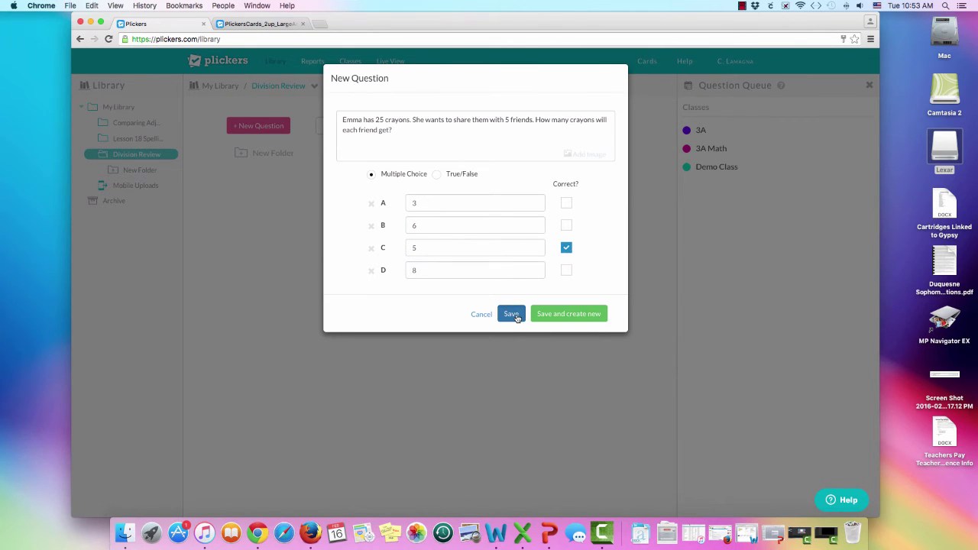
pyautogui.click(515, 316)
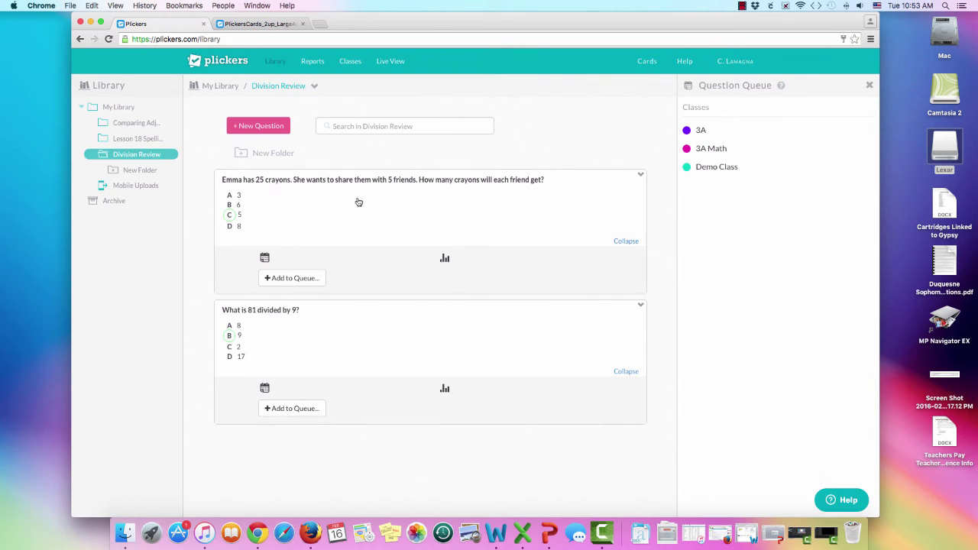
# Add the crayon question and the "What is 81 divided by 9?" question to the 3A Math queue, and open Live View
pyautogui.click(289, 281)
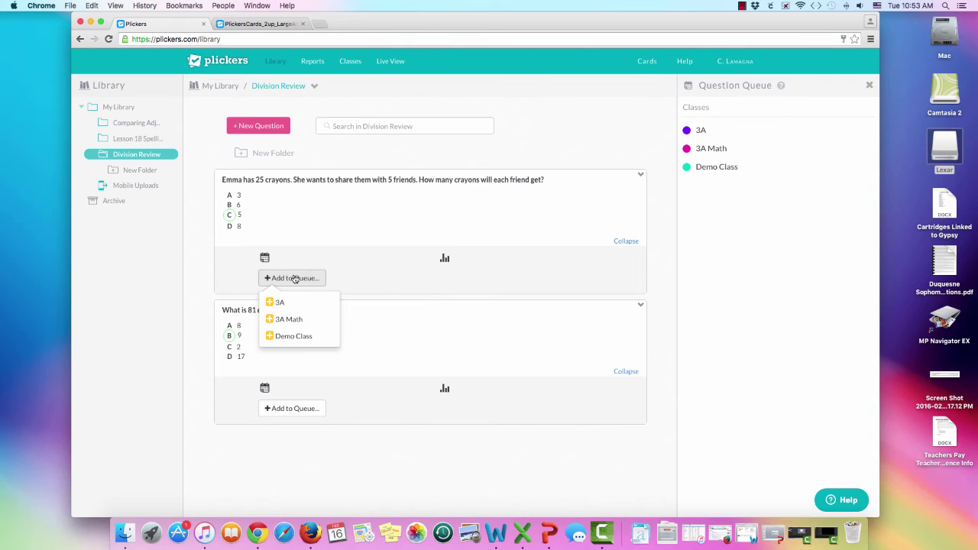
pyautogui.click(288, 320)
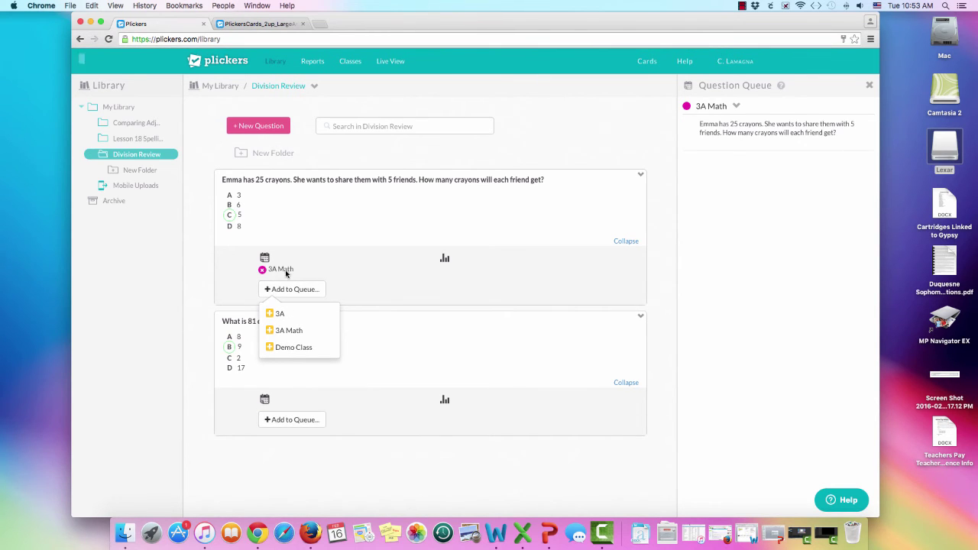
pyautogui.click(297, 421)
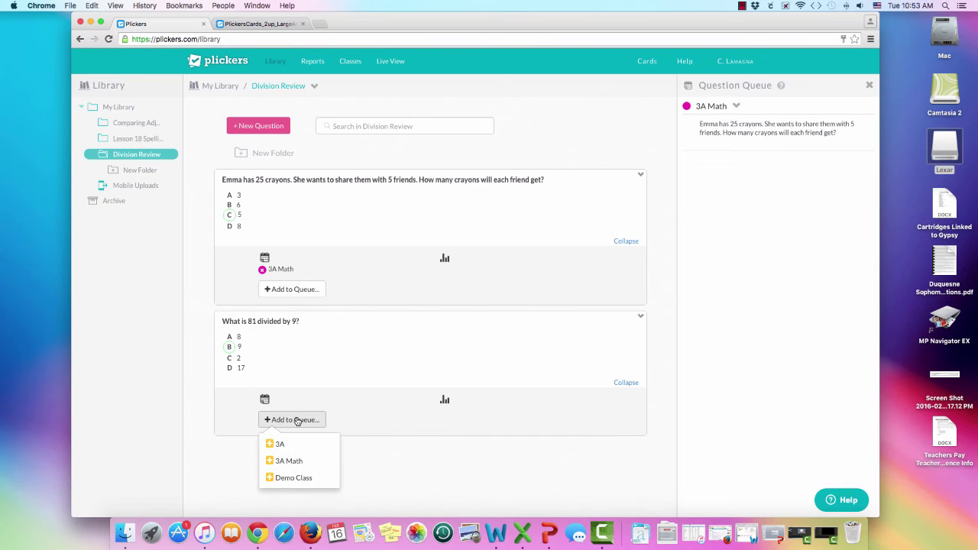
pyautogui.click(284, 461)
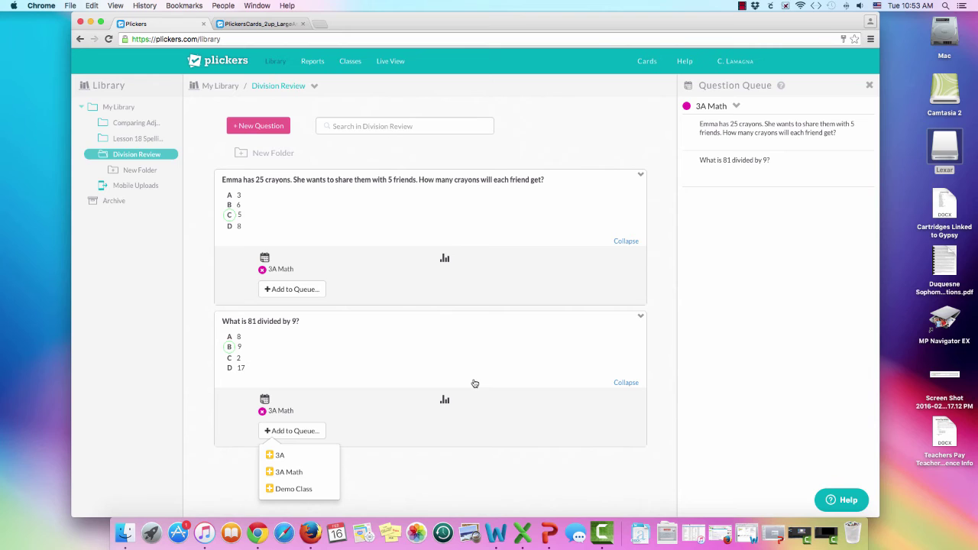
pyautogui.click(407, 493)
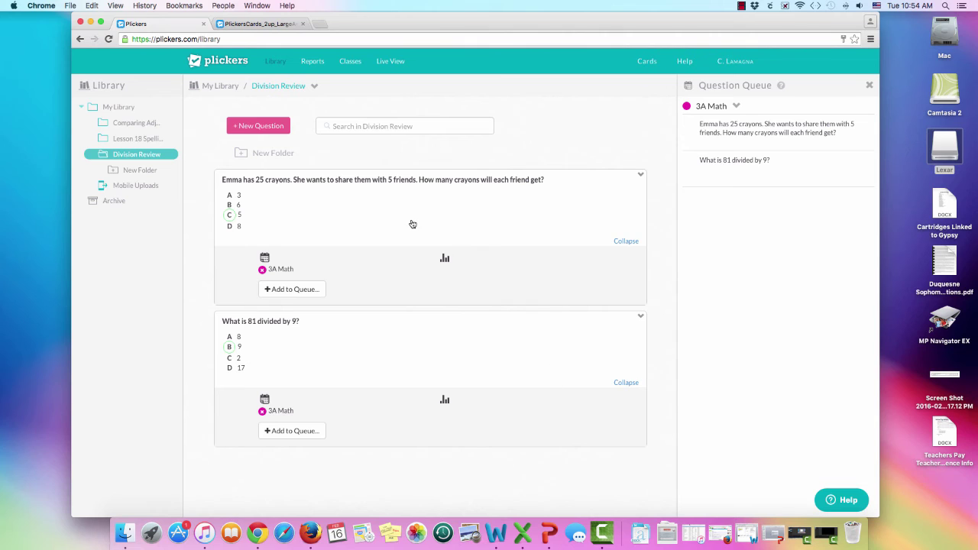
pyautogui.click(392, 61)
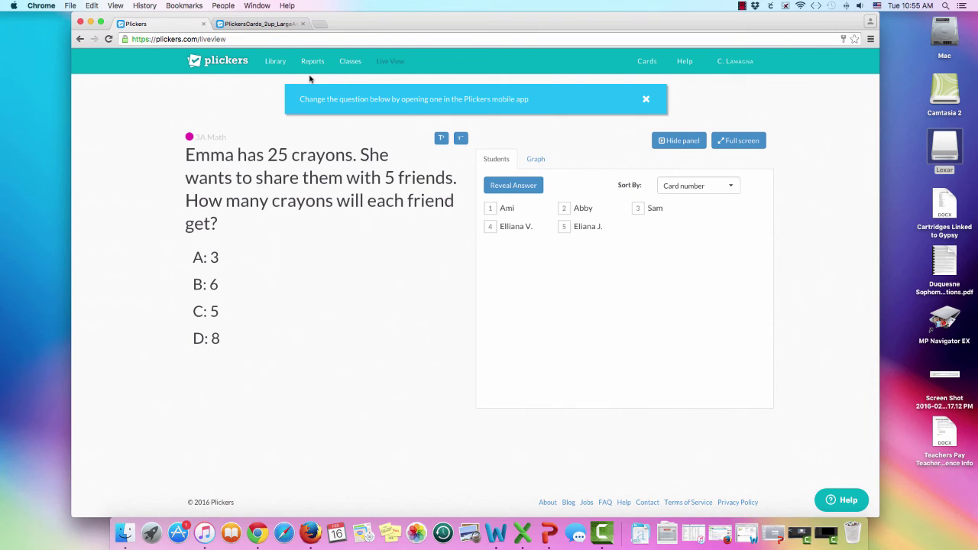
# Open the Question History report and look through the results of the past spelling questions
pyautogui.moveTo(313, 64)
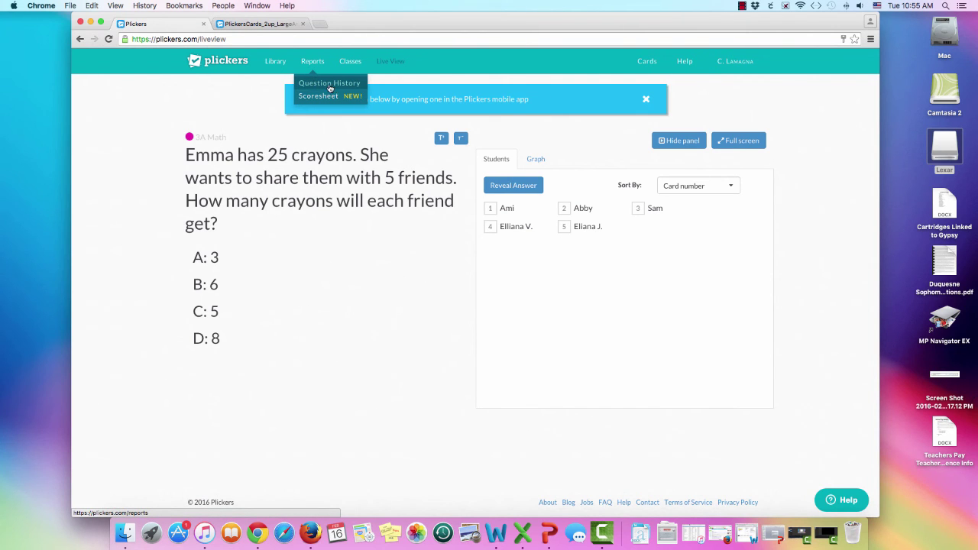
pyautogui.click(314, 64)
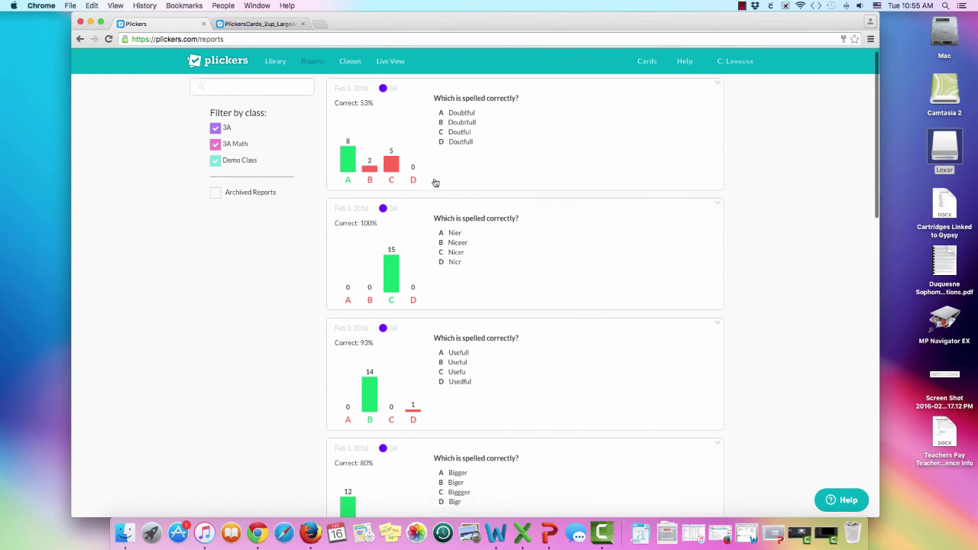
pyautogui.scroll(-5, 434, 183)
pyautogui.scroll(-10, 436, 183)
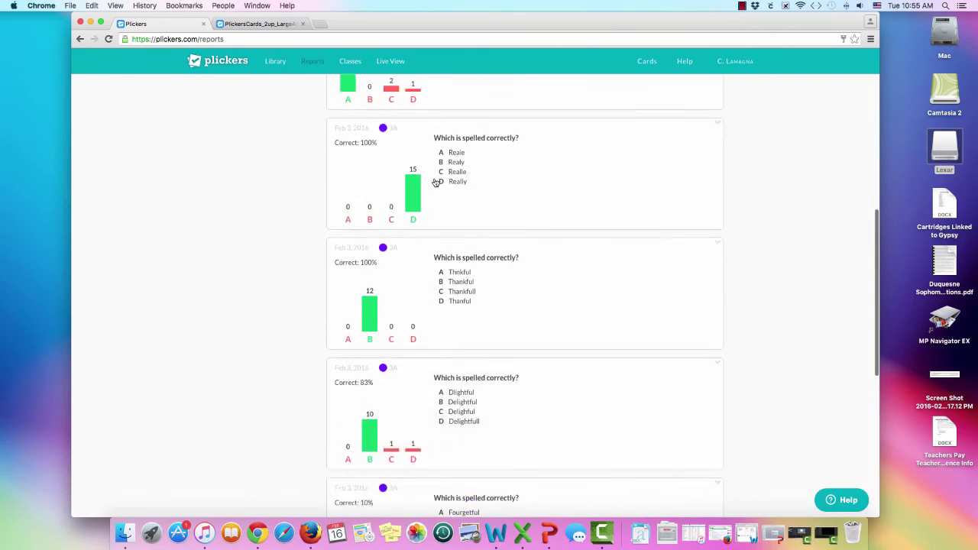
pyautogui.scroll(-4, 436, 184)
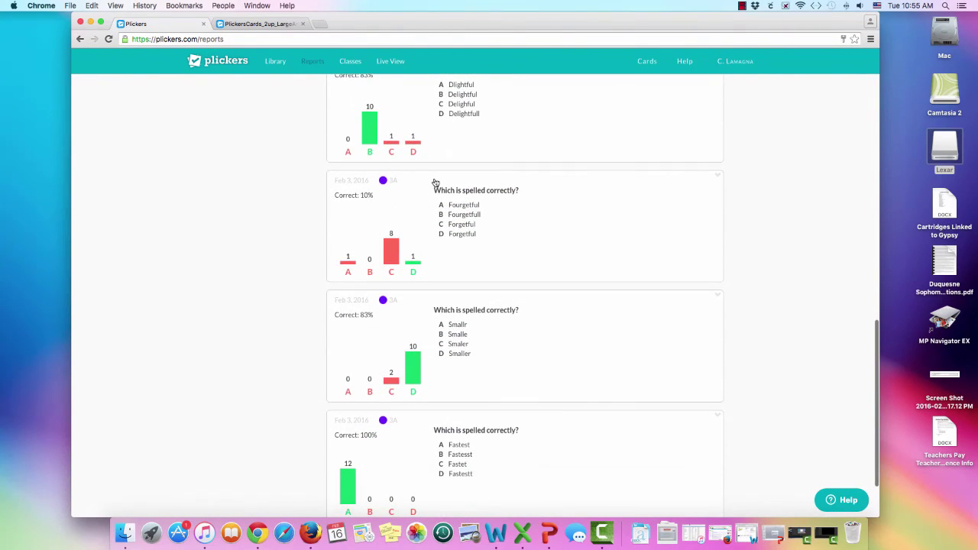
pyautogui.scroll(20, 436, 184)
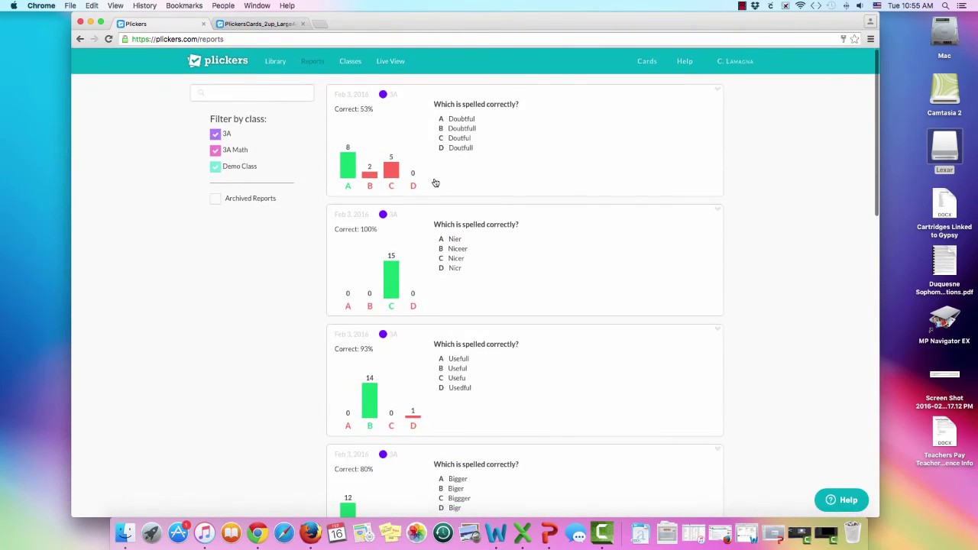
# Open the detailed report for the 3A spelling question with the answer "Doubtful" and review each student's response
pyautogui.click(606, 172)
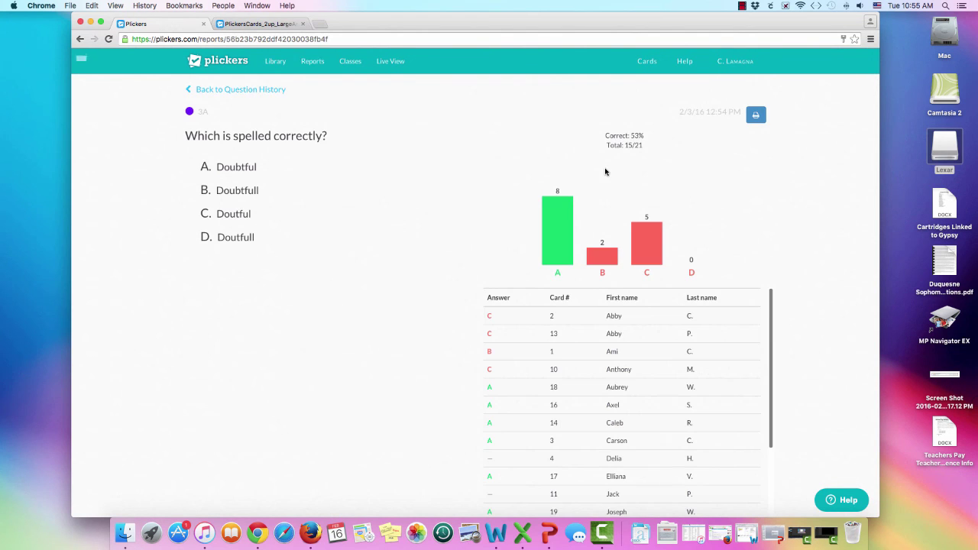
pyautogui.scroll(-6, 548, 313)
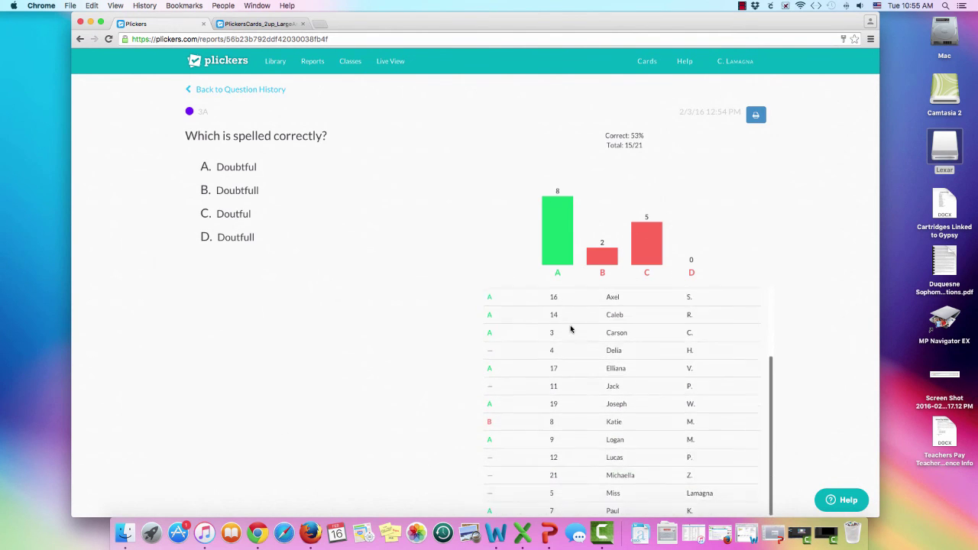
pyautogui.scroll(10, 570, 329)
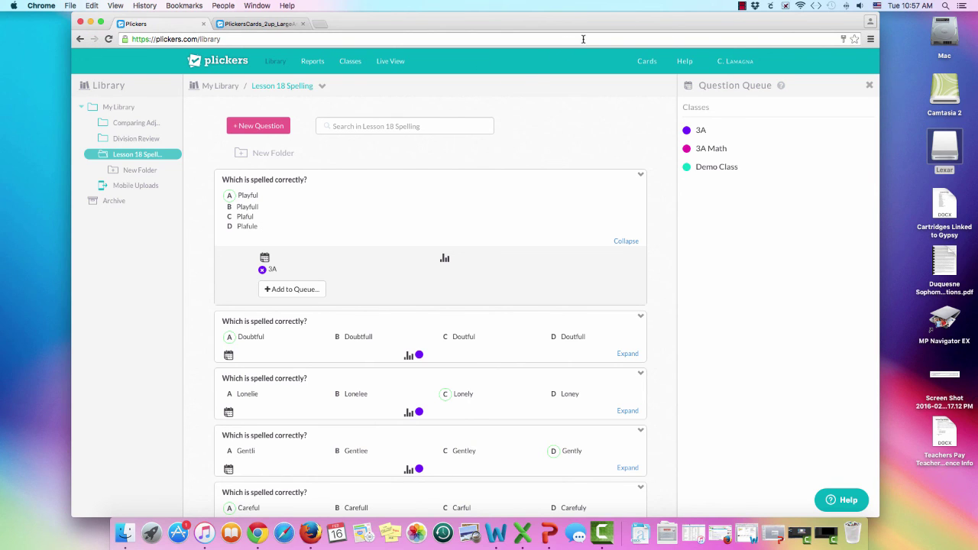
pyautogui.click(742, 6)
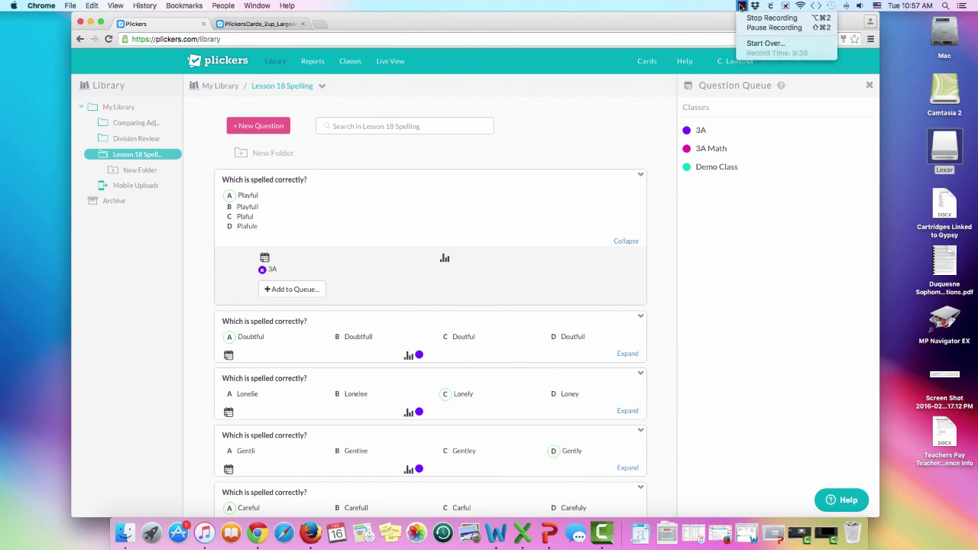